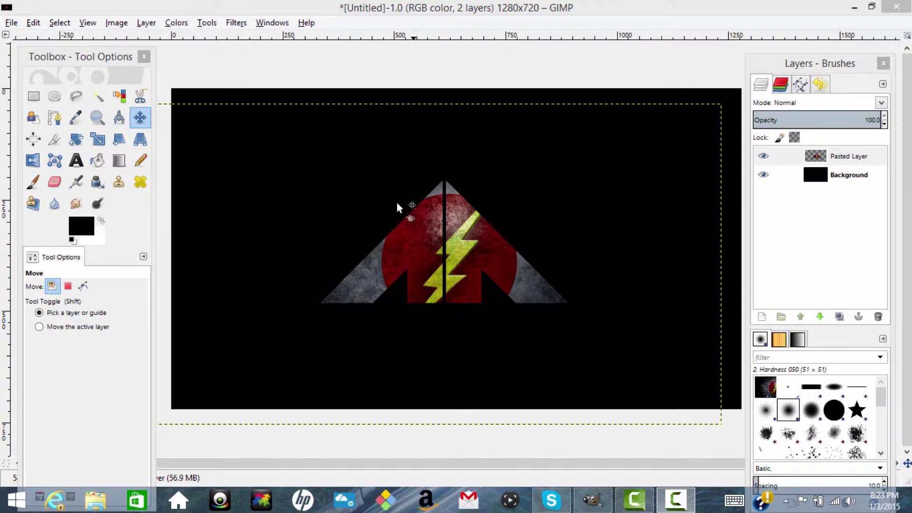
Open hitman_tech_suit_thumb.jpg from the Pictures folder as a separate image.
left_click(11, 23)
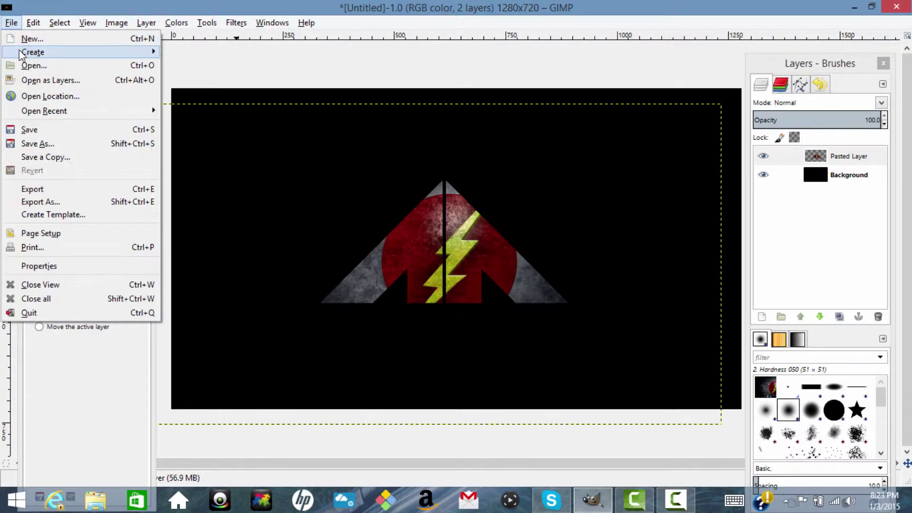
left_click(28, 66)
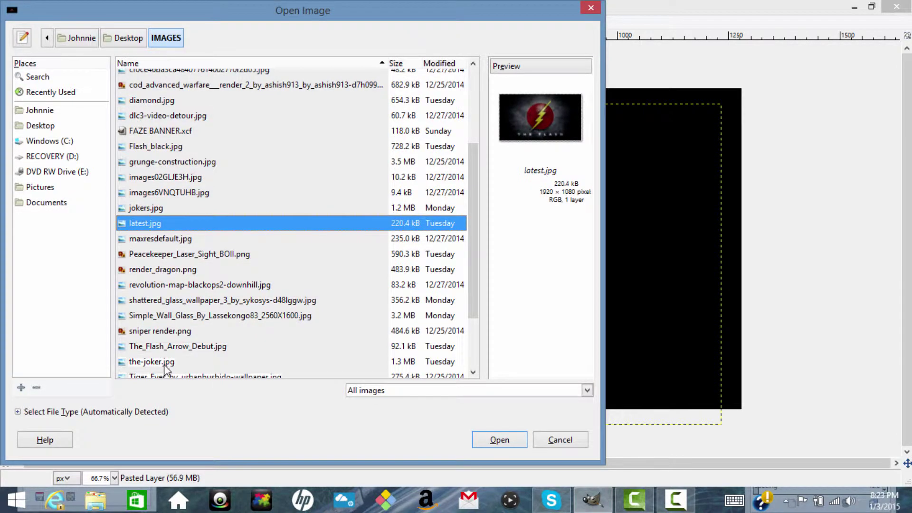
left_click(46, 188)
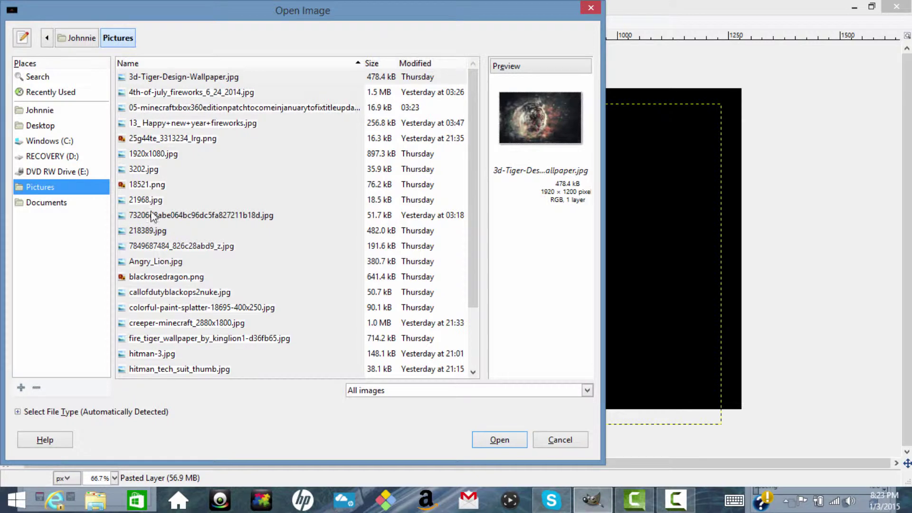
left_click(143, 353)
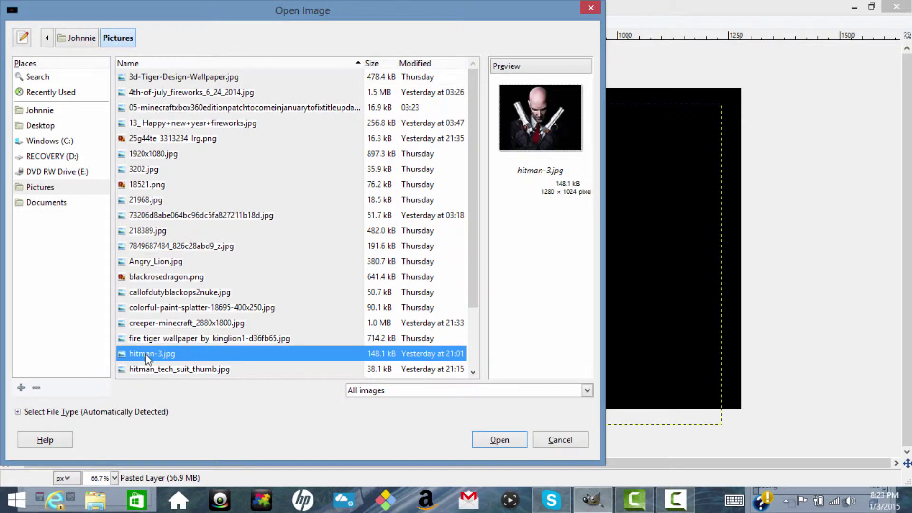
left_click(187, 369)
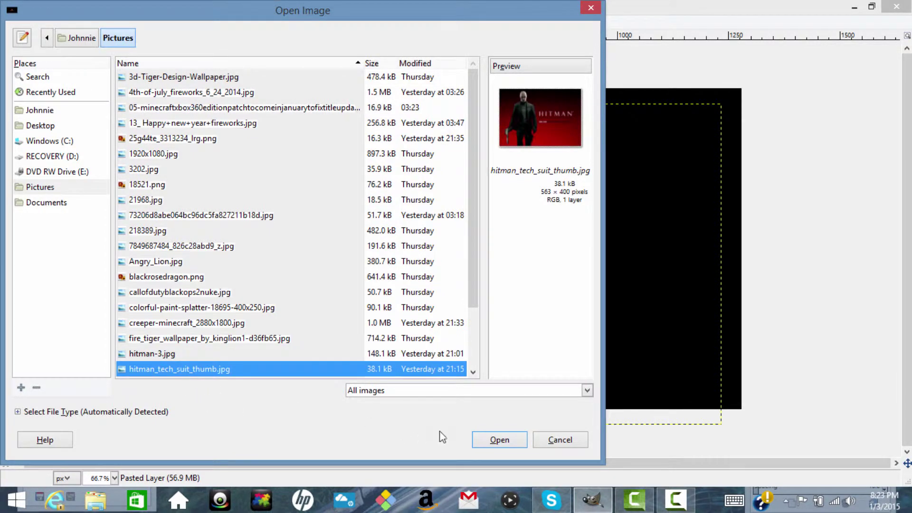
left_click(494, 440)
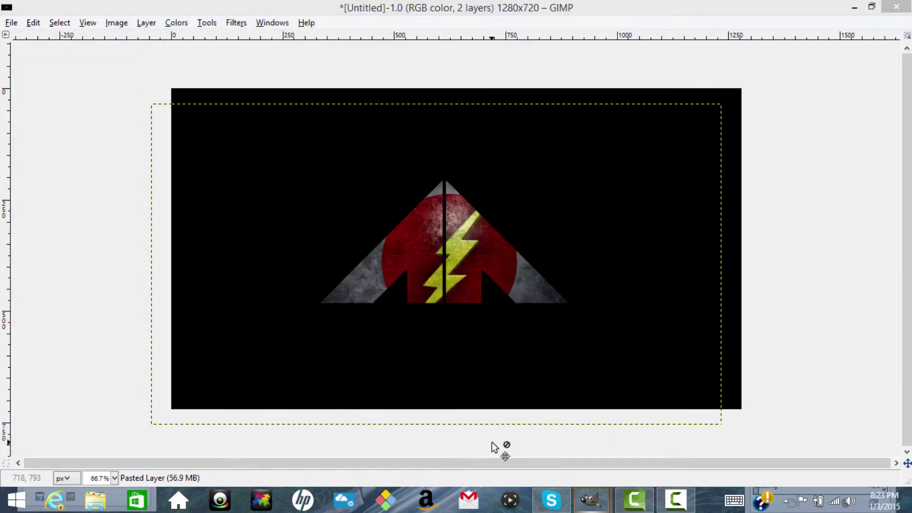
Copy the whole Hitman image from its own window, and close that image.
mouse_move(591, 502)
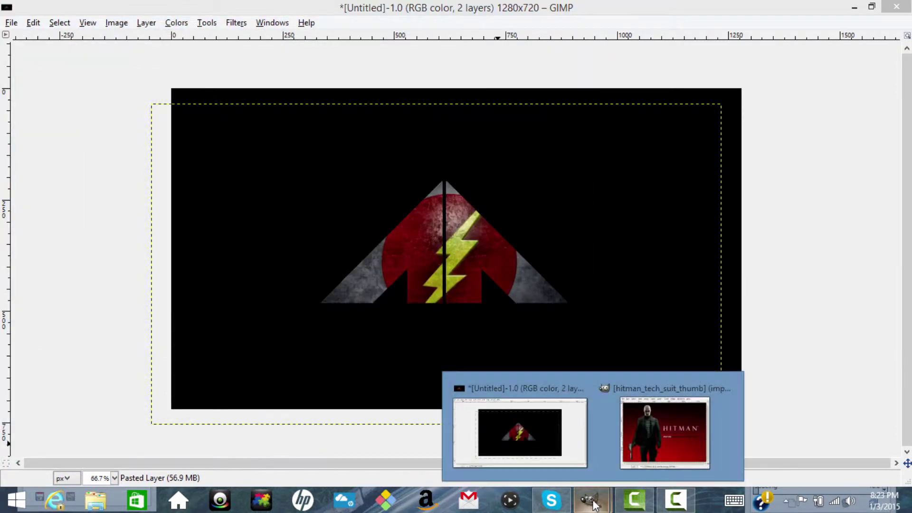
left_click(634, 431)
left_click_drag(255, 80, 303, 85)
left_click(197, 101)
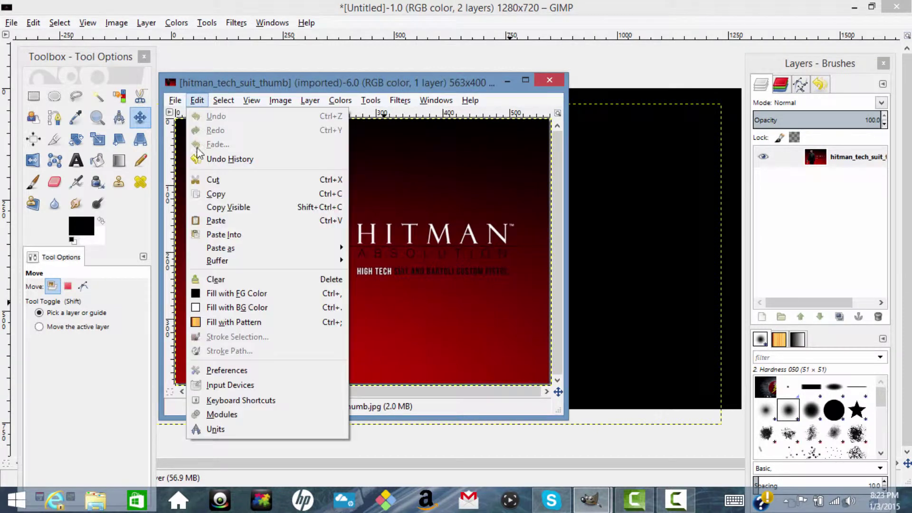
left_click(211, 194)
left_click(550, 80)
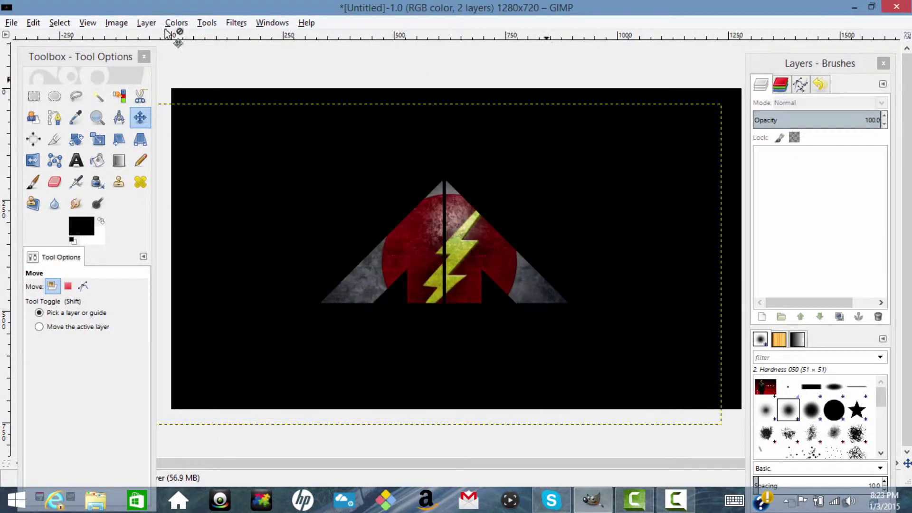
Paste the copied Hitman image over the arrow logo composition and convert the floating selection to a new layer.
left_click(32, 23)
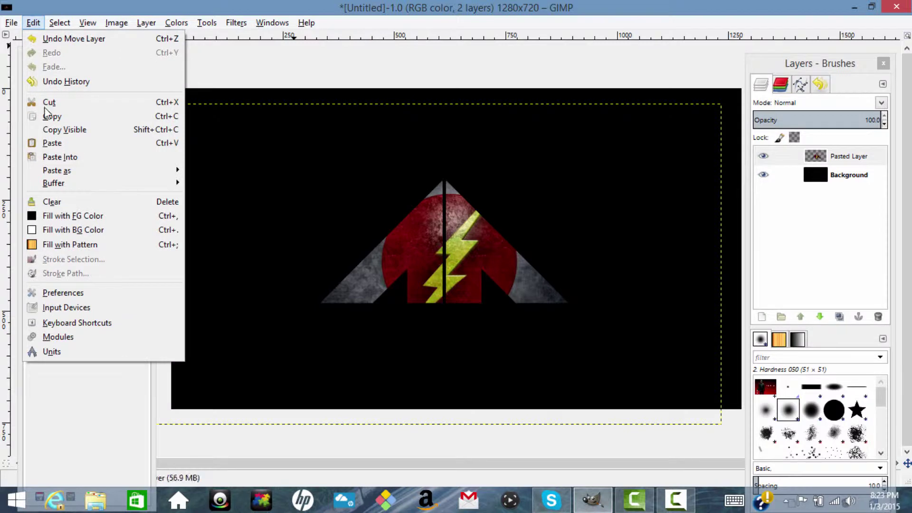
left_click(57, 142)
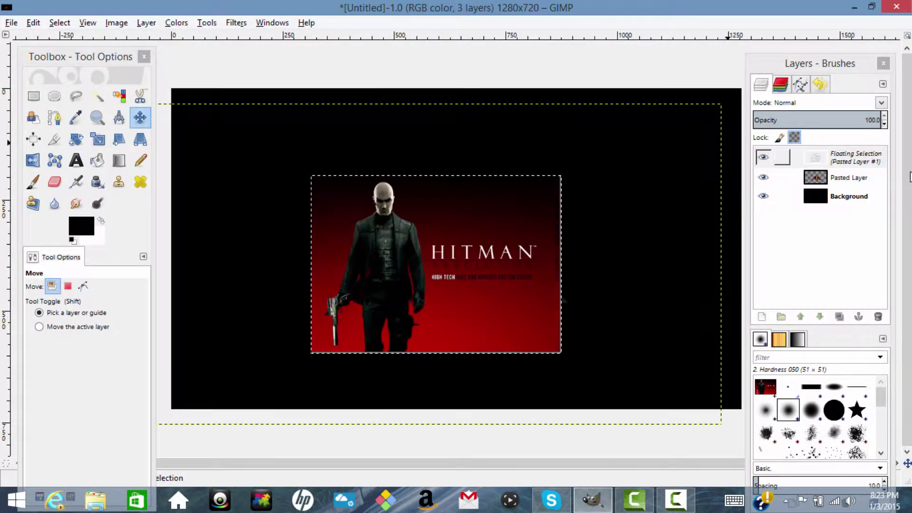
right_click(858, 163)
right_click(861, 167)
left_click(780, 27)
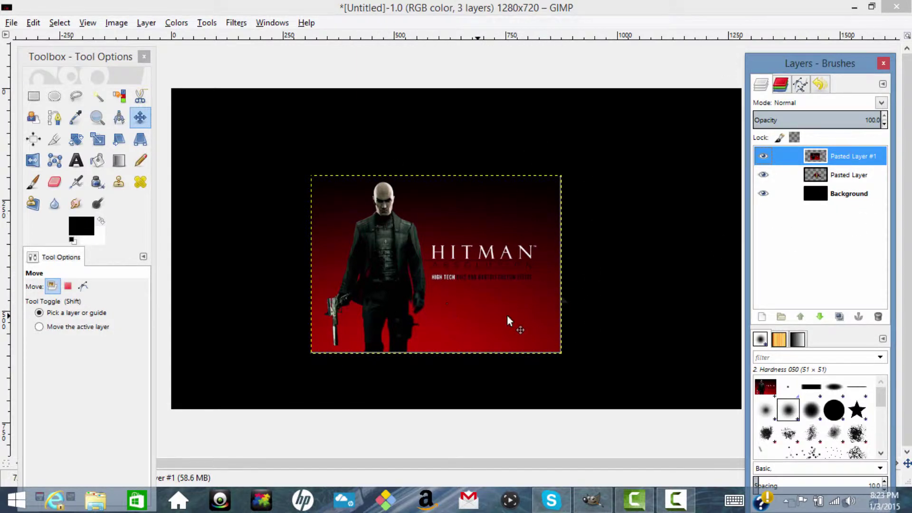
Try erasing the Hitman layer's right edge using the Eraser at 84 opacity and size 113.67.
left_click(55, 183)
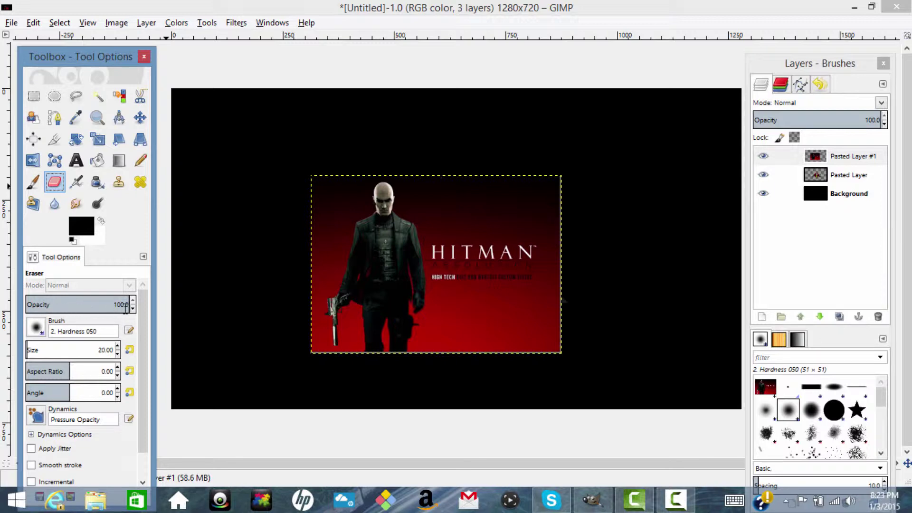
left_click_drag(104, 305, 22, 302)
left_click_drag(113, 306, 105, 309)
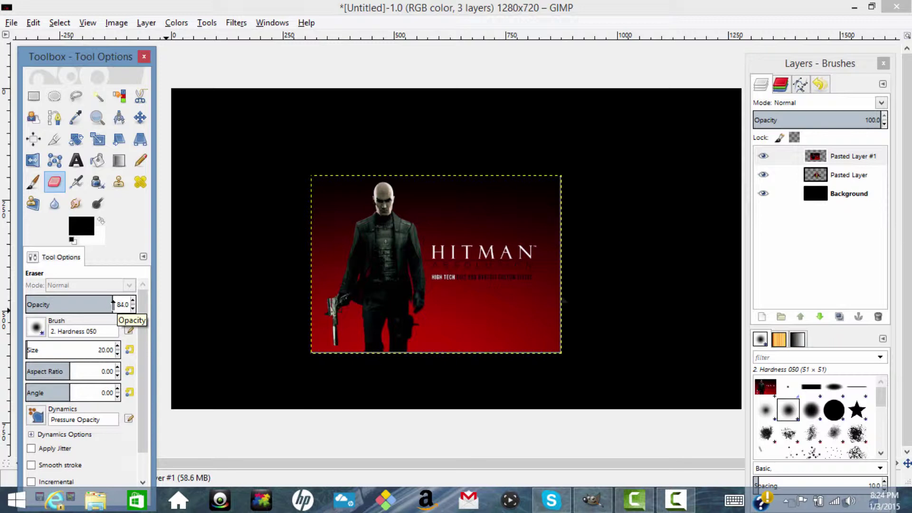
left_click(557, 171)
left_click(28, 351)
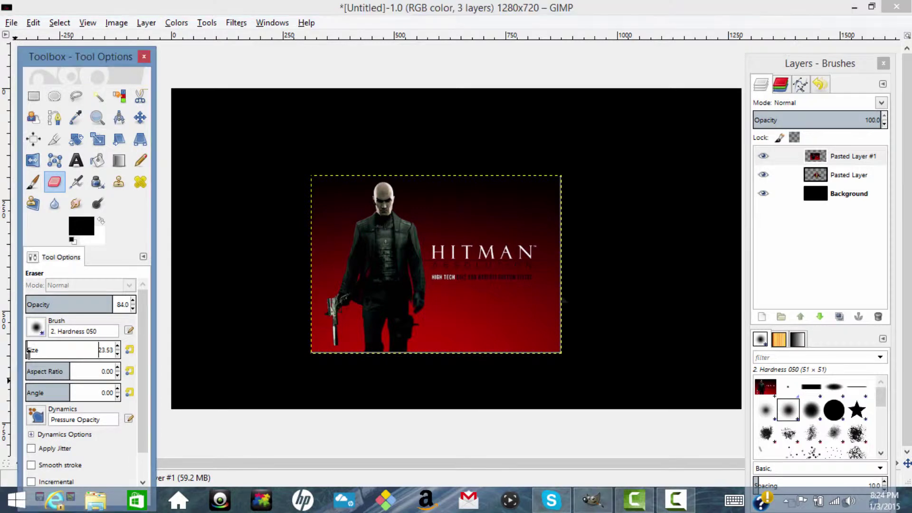
left_click_drag(33, 354, 36, 355)
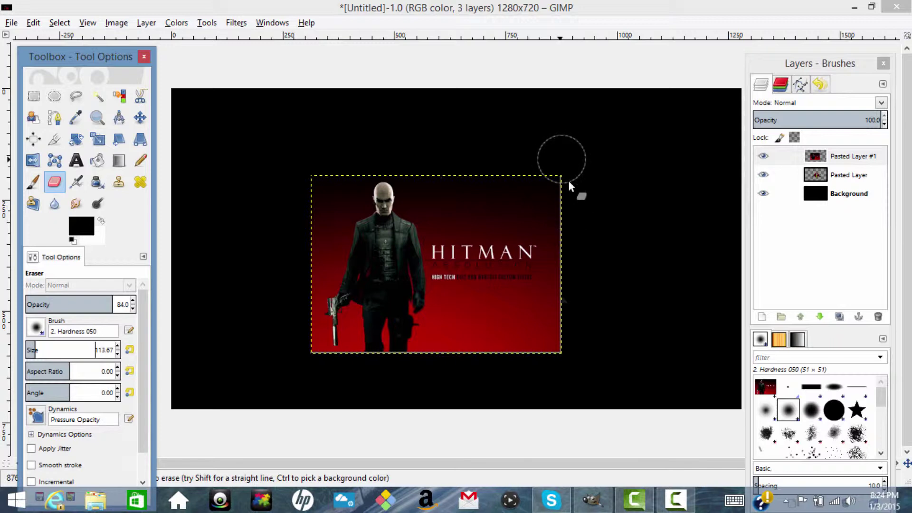
mouse_move(560, 158)
left_mouse_down()
mouse_move(552, 344)
mouse_move(551, 175)
mouse_move(534, 387)
left_mouse_up()
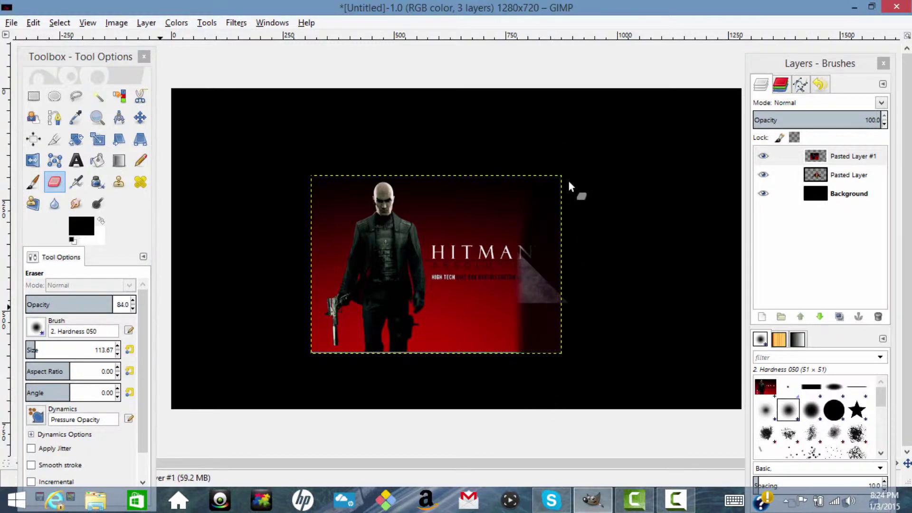
Try erasing the background around the figure at 100 opacity, using brush size 16.02 for the red area near the gun and legs.
left_click_drag(113, 305, 135, 305)
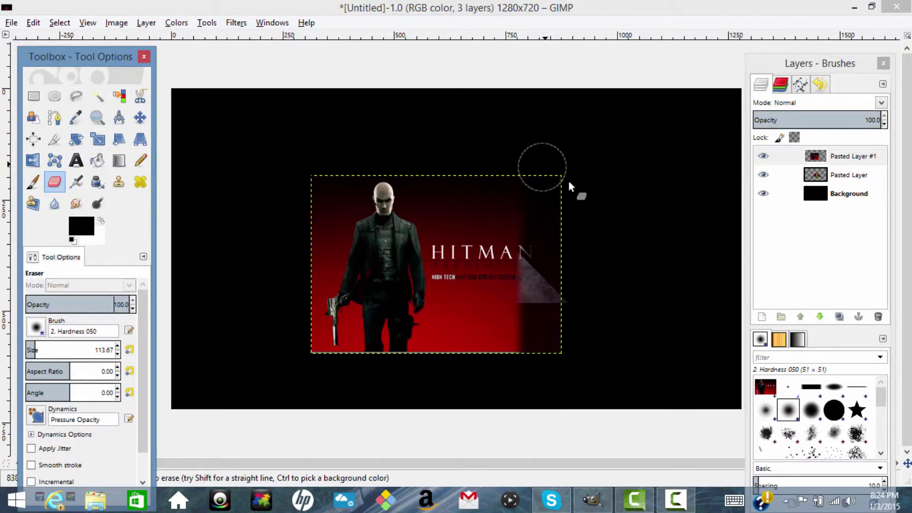
mouse_move(551, 156)
left_mouse_down()
mouse_move(554, 361)
mouse_move(552, 110)
mouse_move(531, 192)
mouse_move(535, 331)
mouse_move(508, 175)
mouse_move(489, 143)
mouse_move(477, 253)
mouse_move(514, 383)
mouse_move(493, 243)
mouse_move(463, 148)
mouse_move(447, 206)
mouse_move(480, 352)
mouse_move(459, 350)
mouse_move(485, 350)
mouse_move(424, 345)
mouse_move(452, 329)
mouse_move(455, 314)
mouse_move(446, 206)
mouse_move(437, 198)
mouse_move(422, 206)
mouse_move(450, 289)
mouse_move(447, 342)
mouse_move(330, 371)
mouse_move(316, 357)
mouse_move(305, 228)
mouse_move(334, 188)
mouse_move(325, 279)
mouse_move(354, 204)
mouse_move(308, 309)
mouse_move(313, 340)
left_mouse_up()
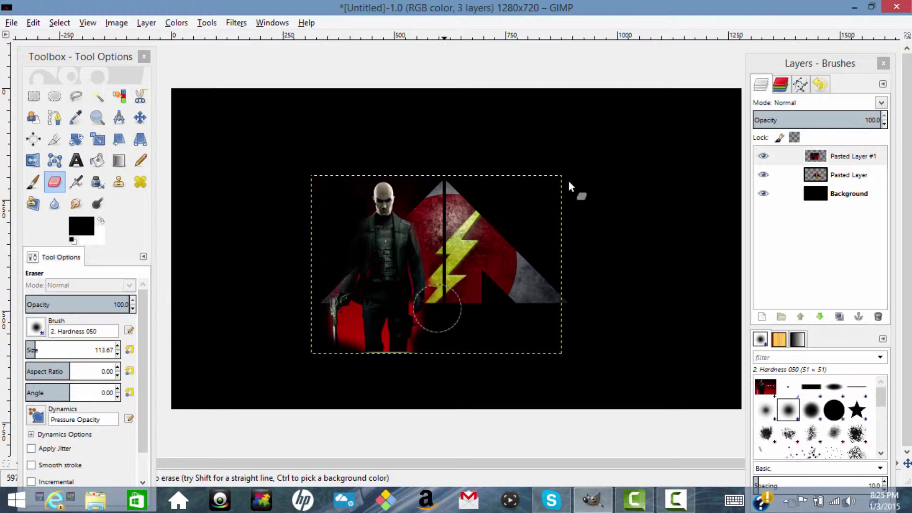
left_click(32, 347)
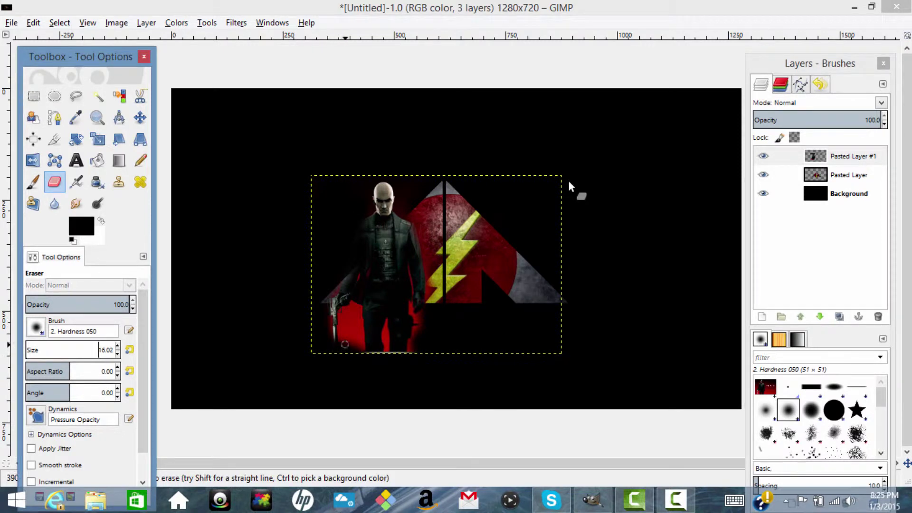
mouse_move(345, 345)
left_mouse_down()
mouse_move(345, 325)
mouse_move(355, 328)
left_mouse_up()
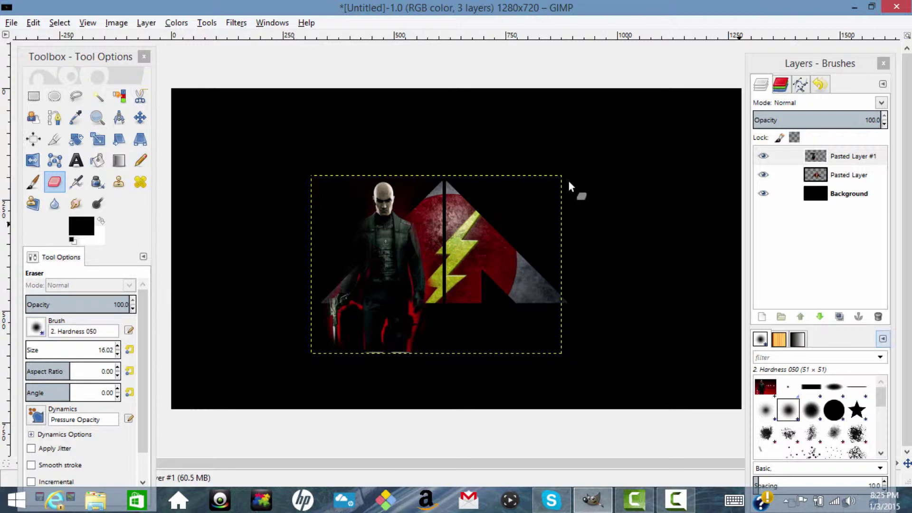
Replace the partly erased Hitman layer with a fresh paste of the copied image on a new layer.
left_click(879, 317)
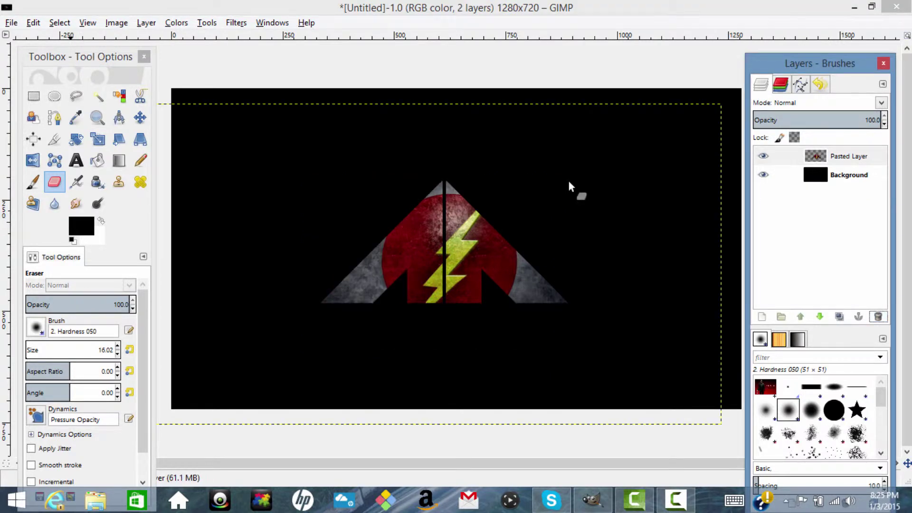
left_click(33, 23)
left_click(52, 143)
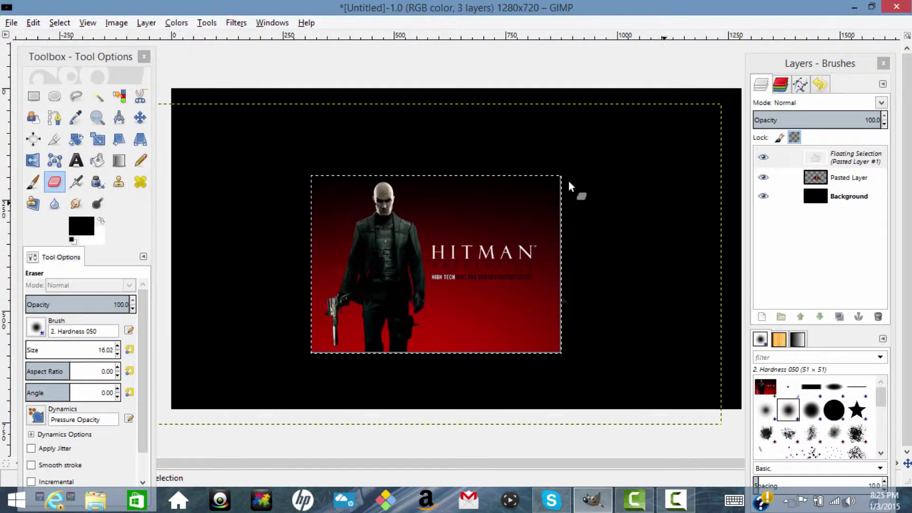
right_click(832, 158)
left_click(770, 28)
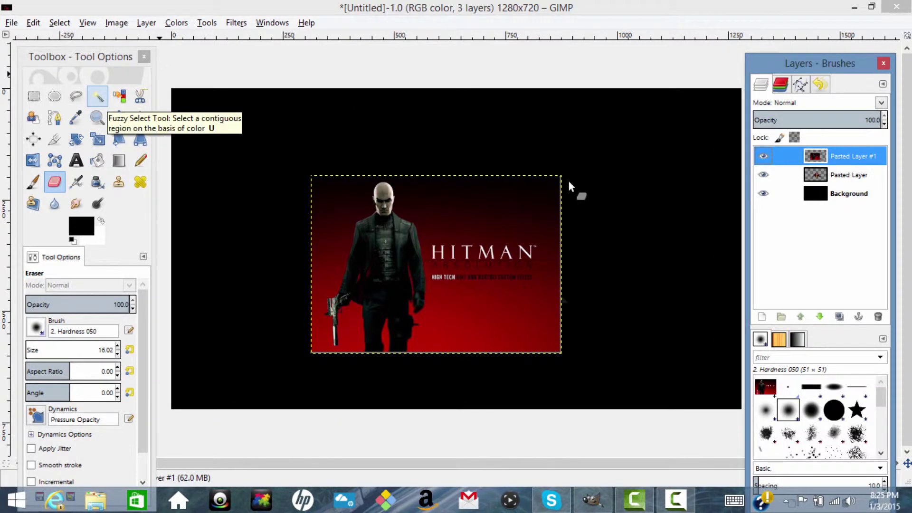
Cut away the red background regions beside the figure's legs and below the HITMAN title using Fuzzy Select.
left_click(97, 96)
left_click(471, 246)
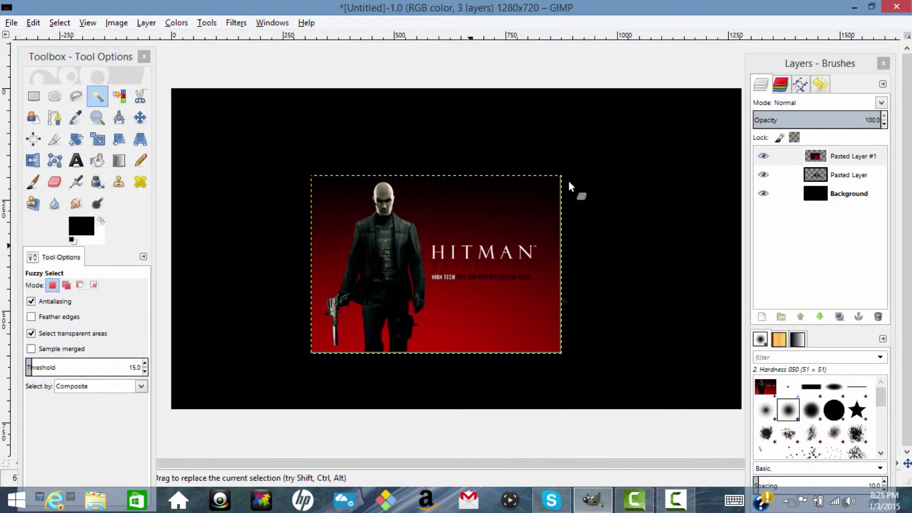
left_click(470, 314)
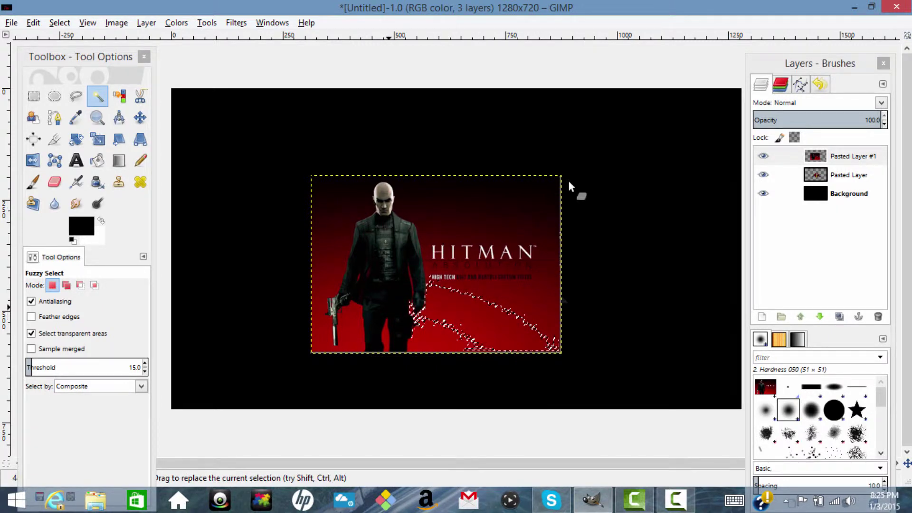
key("ctrl+c")
key("ctrl+x")
left_click(432, 334)
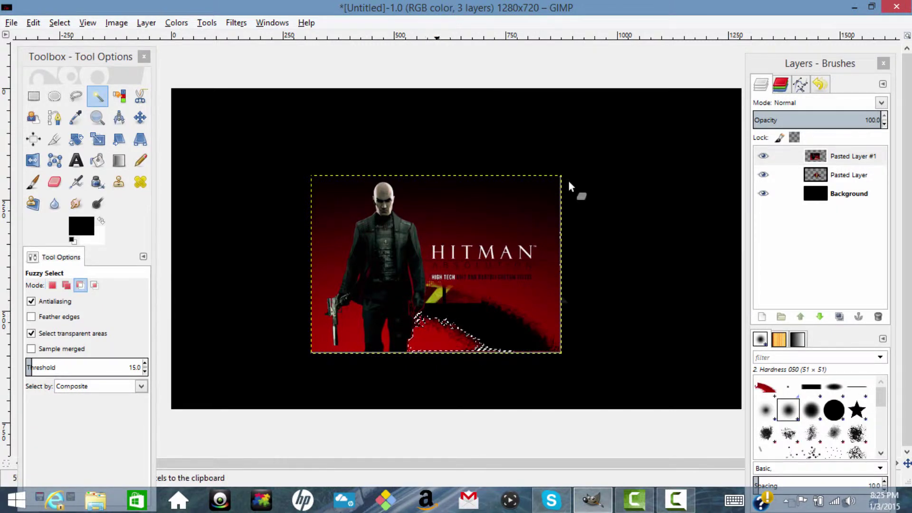
key("ctrl+x")
left_click(503, 291)
key("ctrl+x")
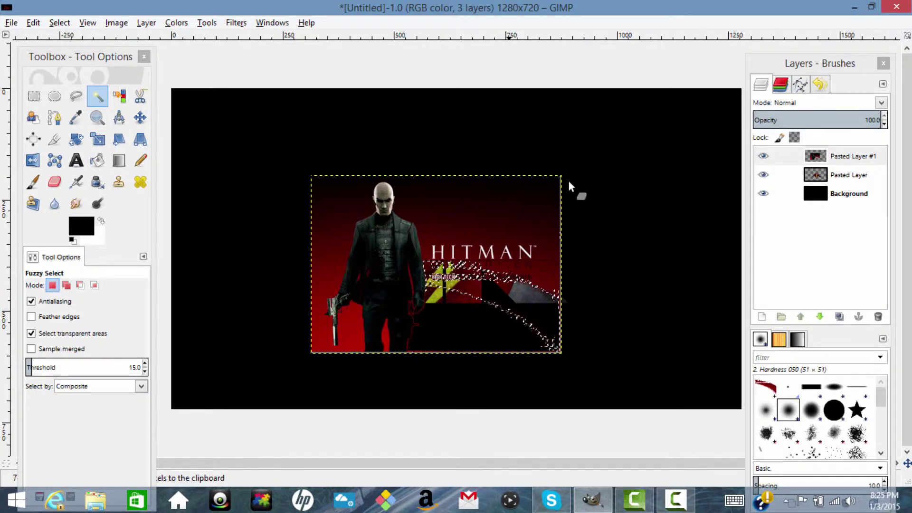
Fuzzy-select and cut the dark red background bands from behind the HITMAN title up to the layer's upper edge.
left_click(507, 254)
key("ctrl+x")
left_click(505, 237)
left_click(503, 209)
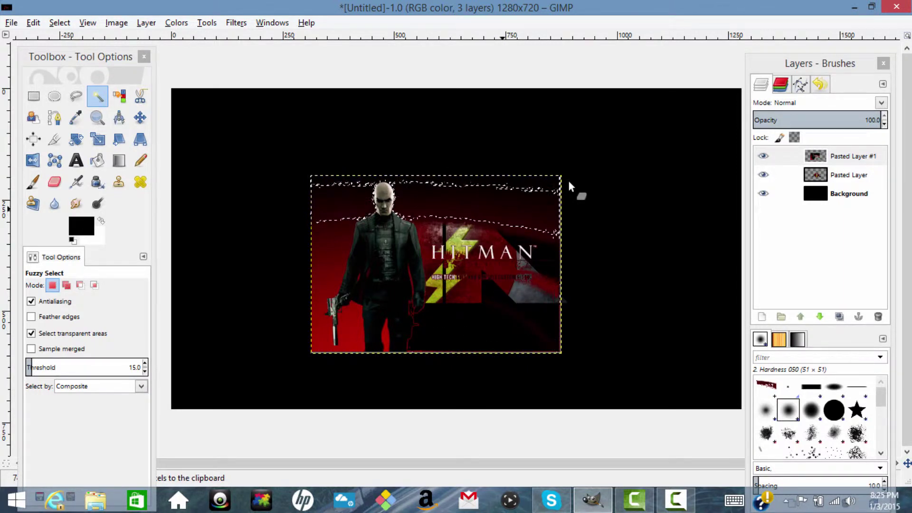
key("ctrl+x")
left_click(512, 184)
key("ctrl+x")
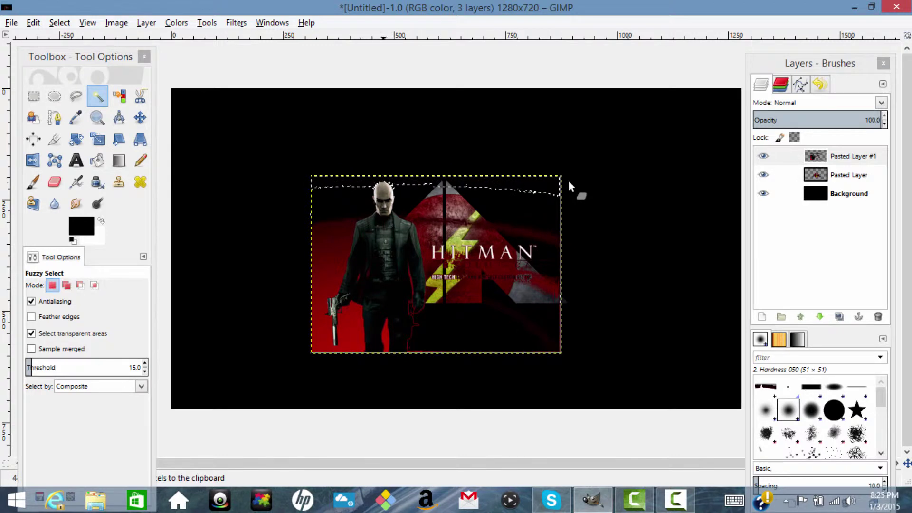
Fuzzy-select and cut the red background beside the figure's gun arm, around the gun and between the legs.
left_click(335, 256)
key("ctrl+x")
left_click(339, 232)
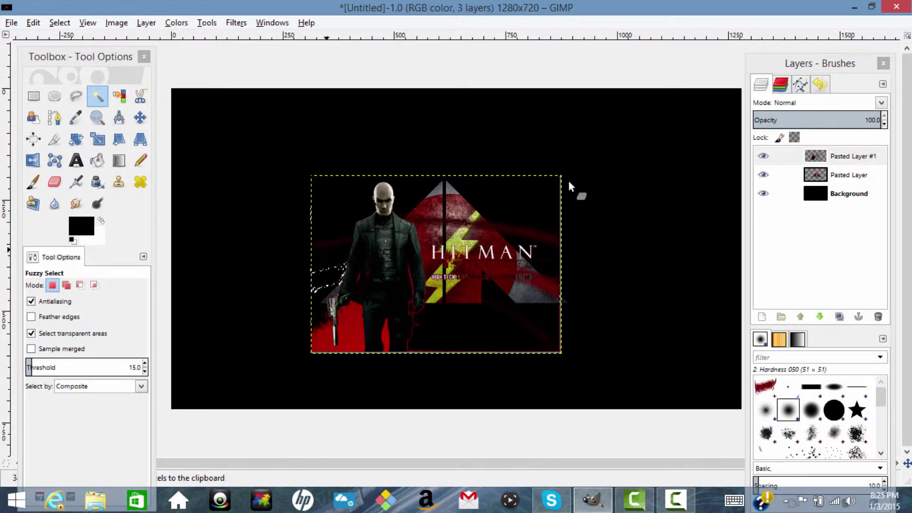
key("ctrl+c")
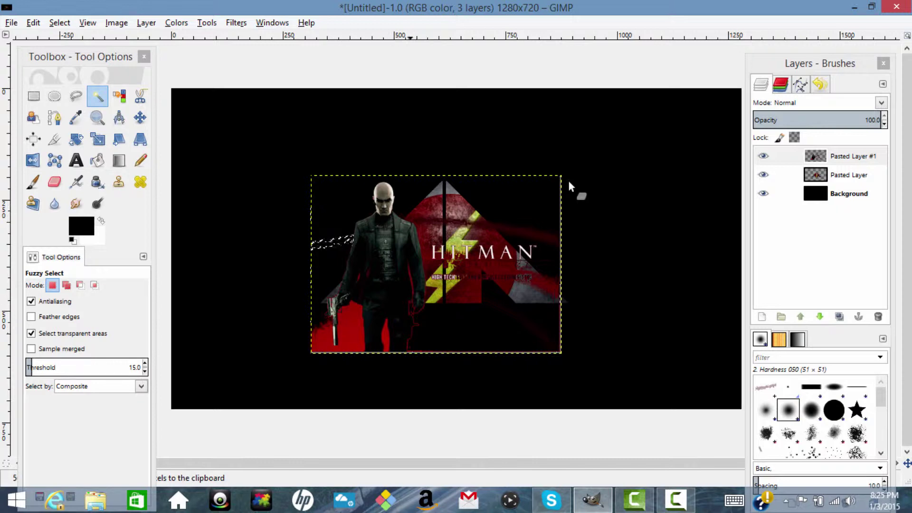
left_click(342, 342)
key("ctrl+x")
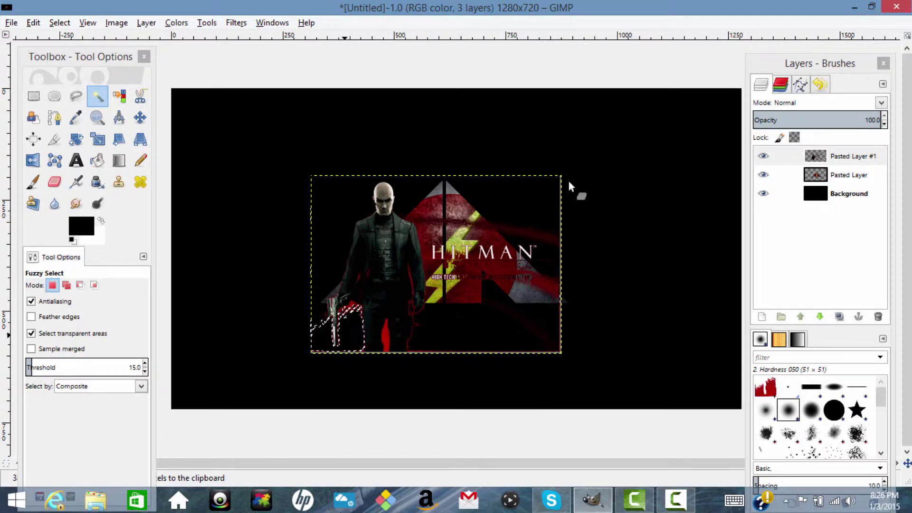
left_click(385, 335)
key("ctrl+x")
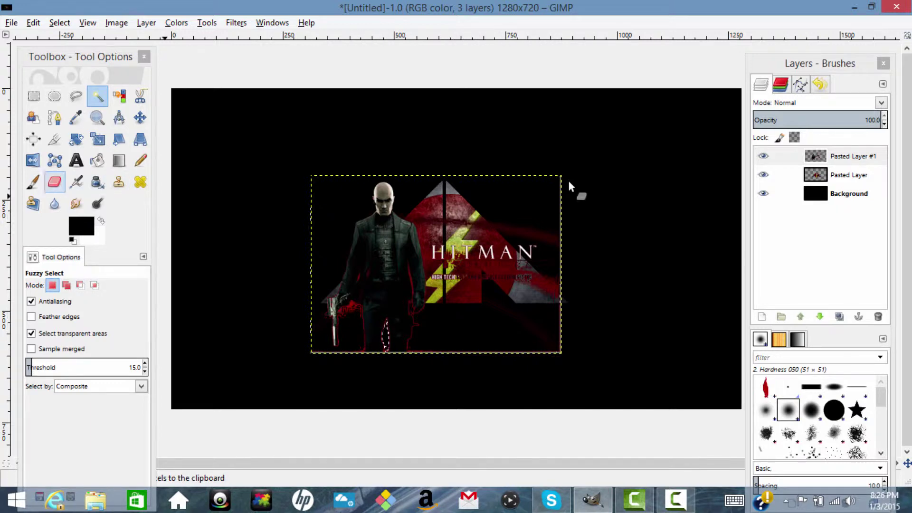
Set the Eraser brush size to about 91 with the 2. Hardness 050 brush.
key("shift+e")
left_click(525, 229)
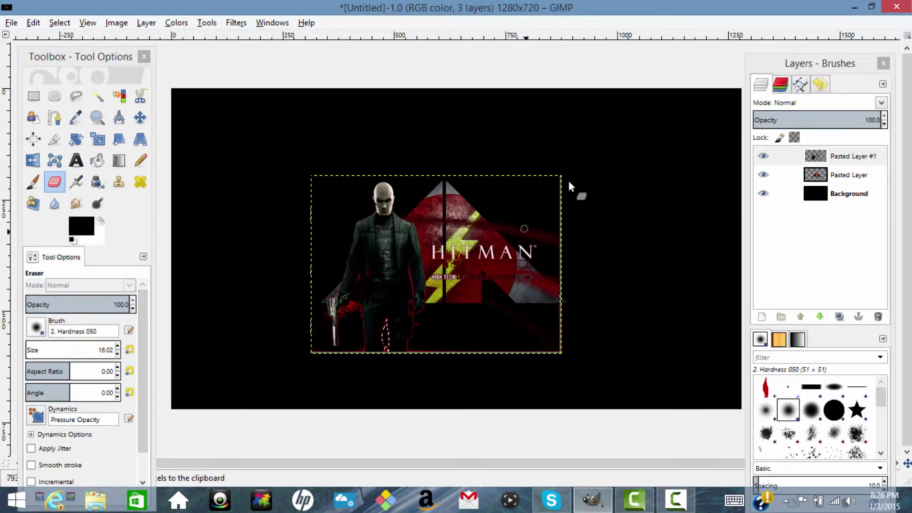
left_click_drag(91, 351, 178, 350)
left_click(542, 274)
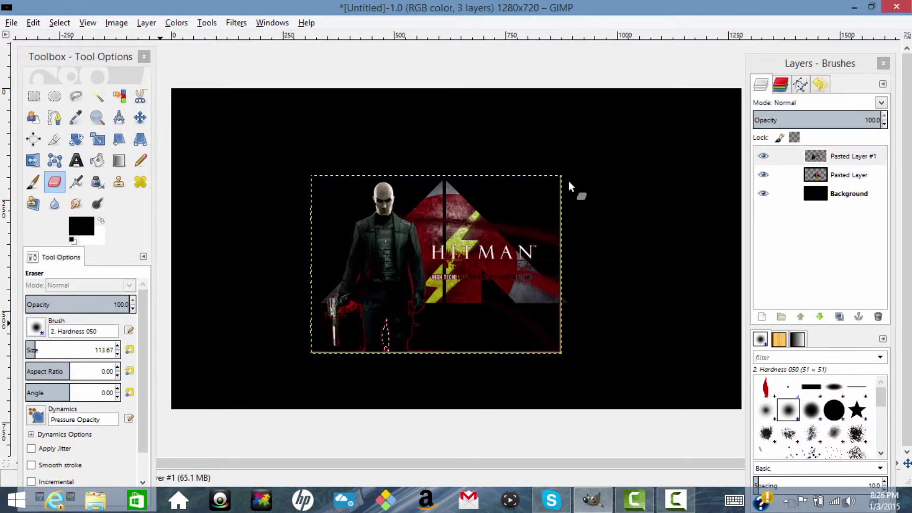
left_click_drag(35, 350, 34, 350)
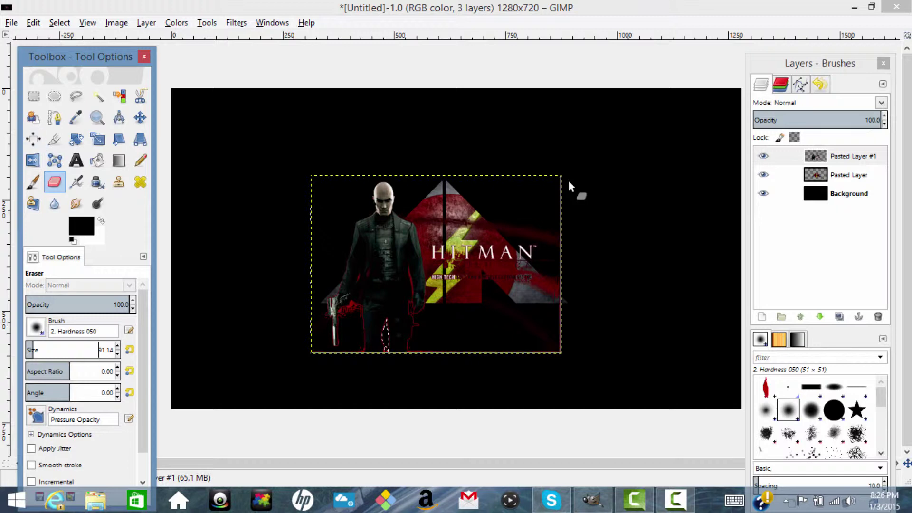
Clear the selection and erase the HITMAN title, its subtitle and the red remnants beside the figure and around the gun.
left_click(33, 23)
mouse_move(59, 23)
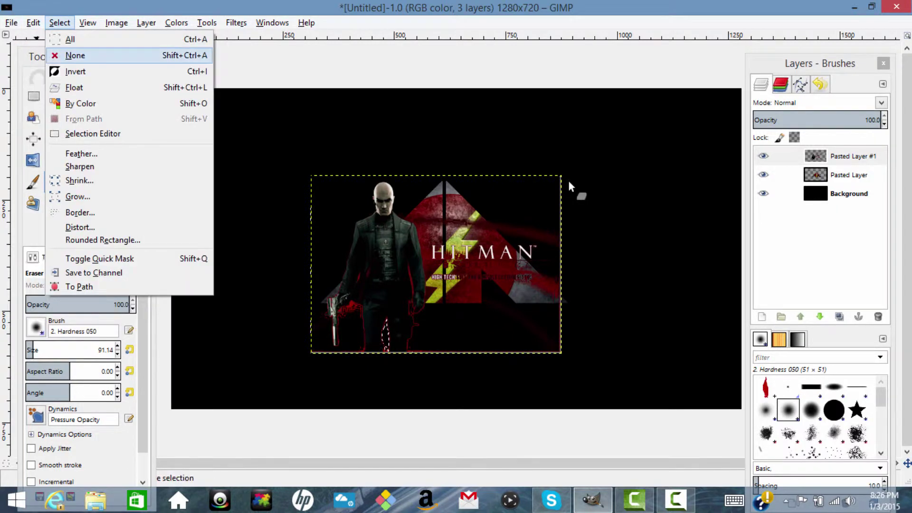
left_click(75, 56)
key("Escape")
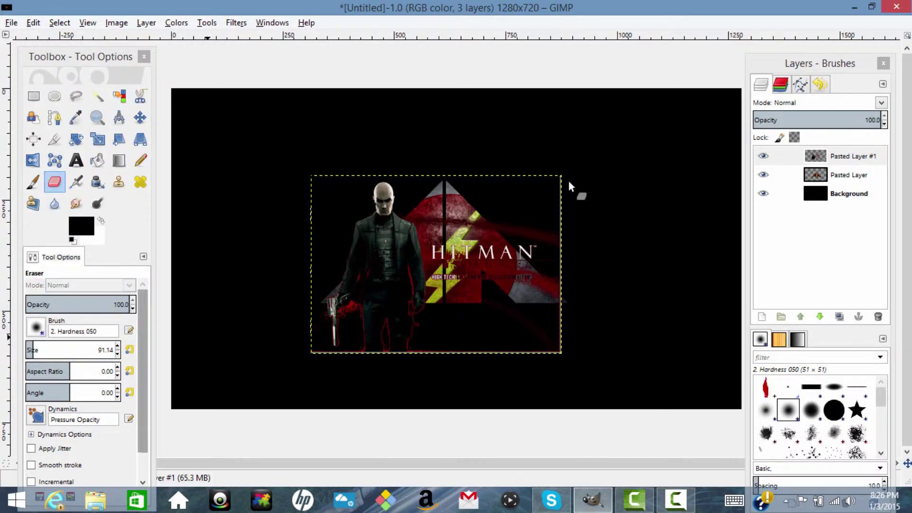
mouse_move(563, 251)
left_mouse_down()
mouse_move(549, 233)
mouse_move(554, 360)
mouse_move(551, 190)
mouse_move(492, 344)
mouse_move(509, 220)
mouse_move(514, 337)
mouse_move(489, 210)
mouse_move(502, 300)
mouse_move(538, 268)
mouse_move(538, 217)
mouse_move(507, 245)
mouse_move(464, 231)
mouse_move(444, 260)
left_mouse_up()
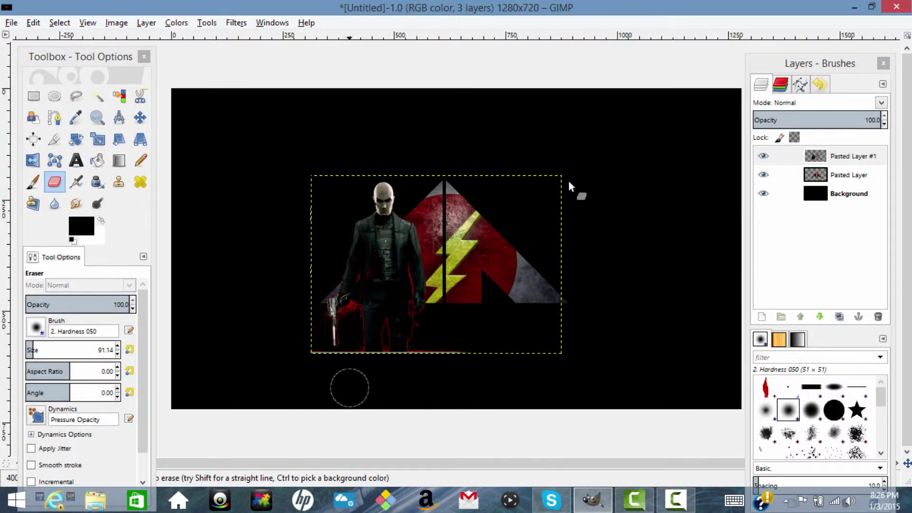
mouse_move(346, 359)
left_mouse_down()
mouse_move(353, 313)
mouse_move(352, 345)
left_mouse_up()
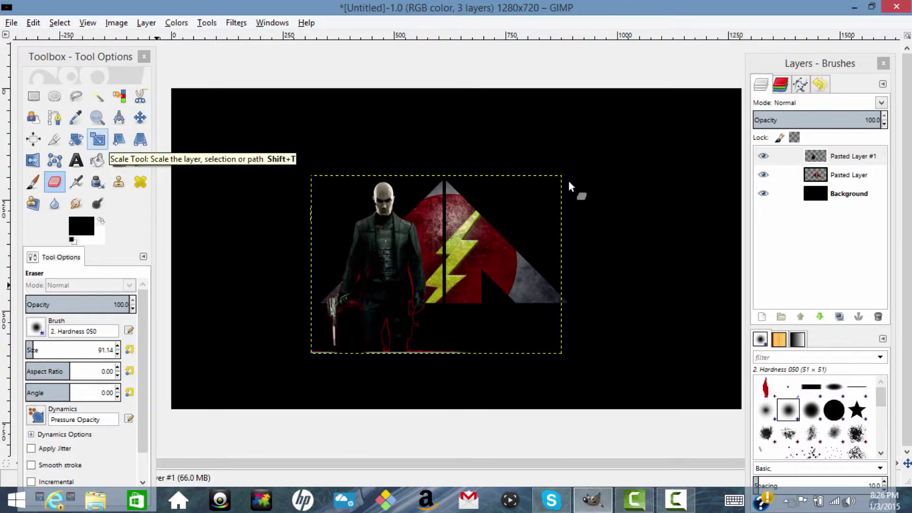
key("shift+t")
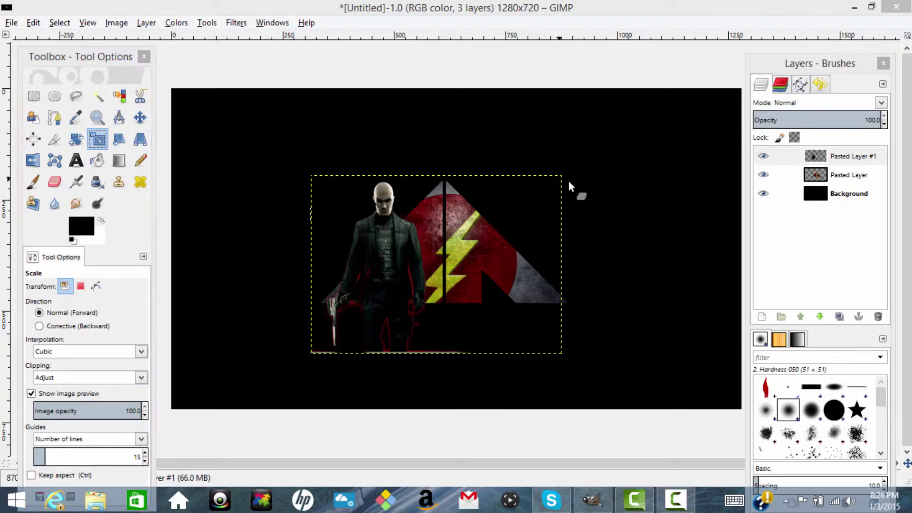
key("Tab")
left_click(571, 186)
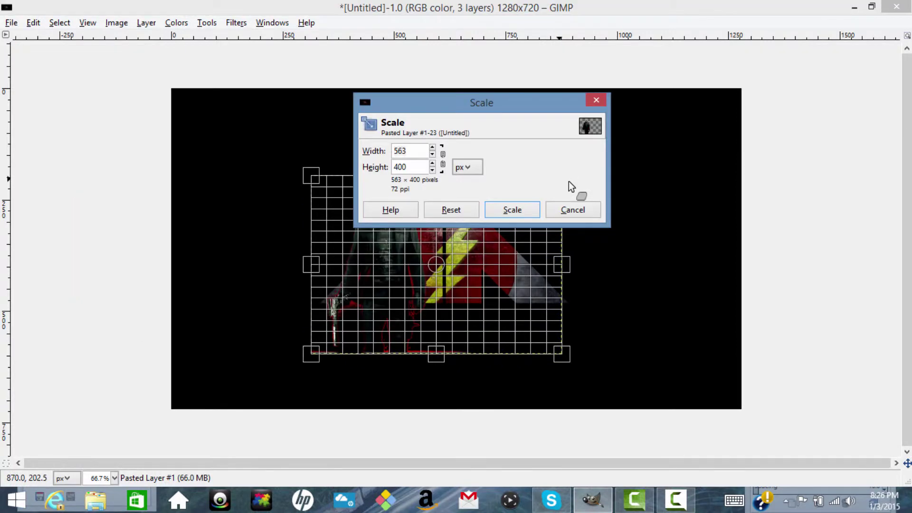
left_click_drag(560, 182, 542, 229)
key("Escape")
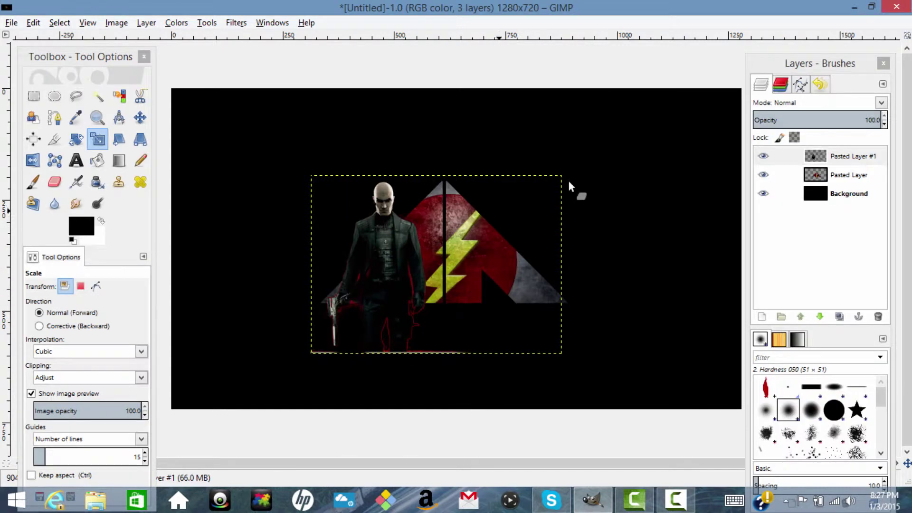
Scale the Hitman figure's layer down proportionally to about three quarters of its size.
key("Tab")
left_click(572, 186)
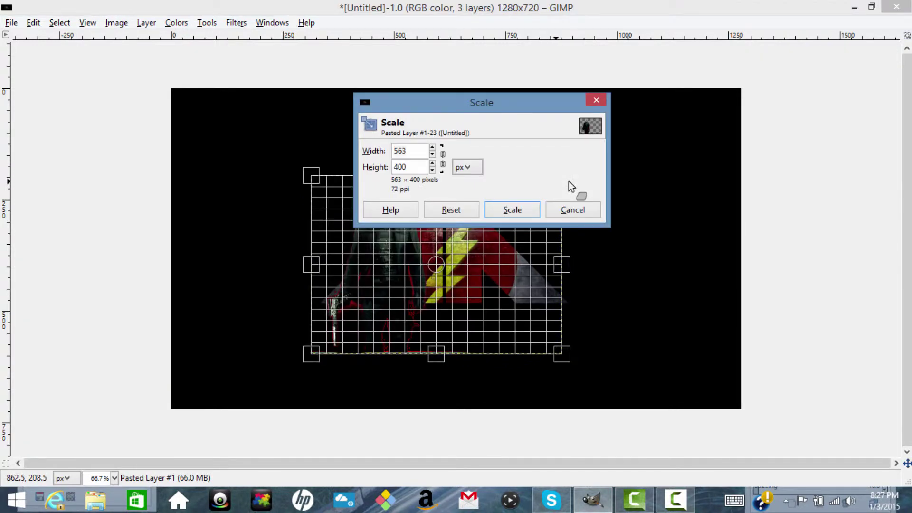
mouse_move(555, 181)
left_mouse_down()
mouse_move(556, 320)
mouse_move(484, 320)
mouse_move(518, 344)
mouse_move(471, 301)
mouse_move(531, 248)
left_mouse_up()
key("Return")
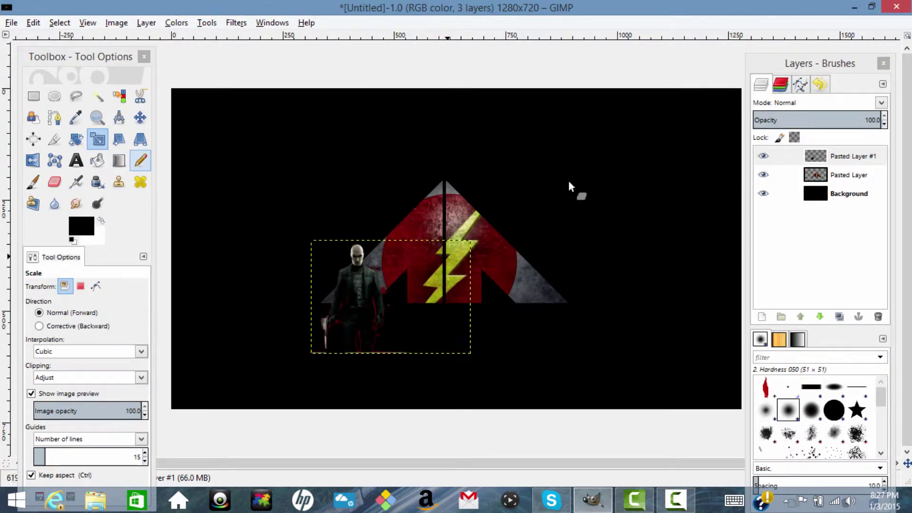
left_click(461, 247)
left_click_drag(462, 245, 478, 226)
left_click(512, 209)
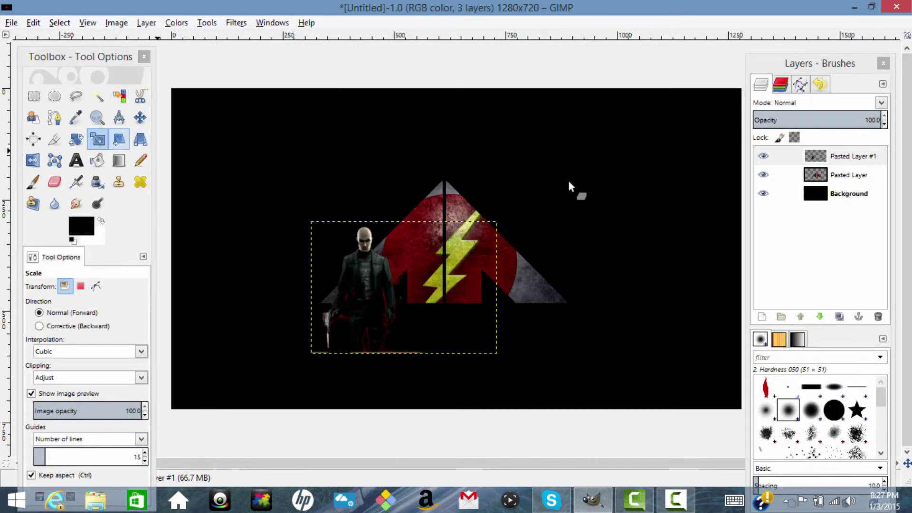
Move the Hitman figure up so it stands on the baseline of the arrow's left half.
left_click(140, 117)
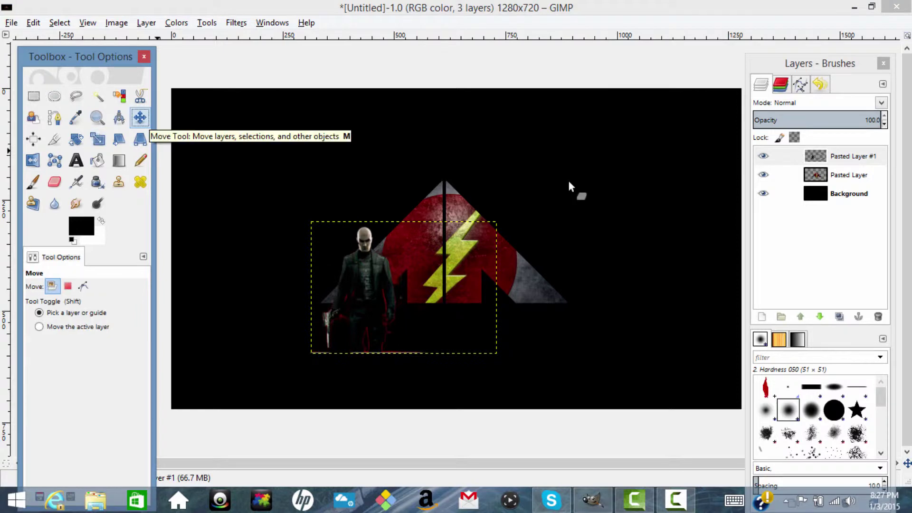
left_click_drag(404, 287, 408, 238)
left_click(849, 194)
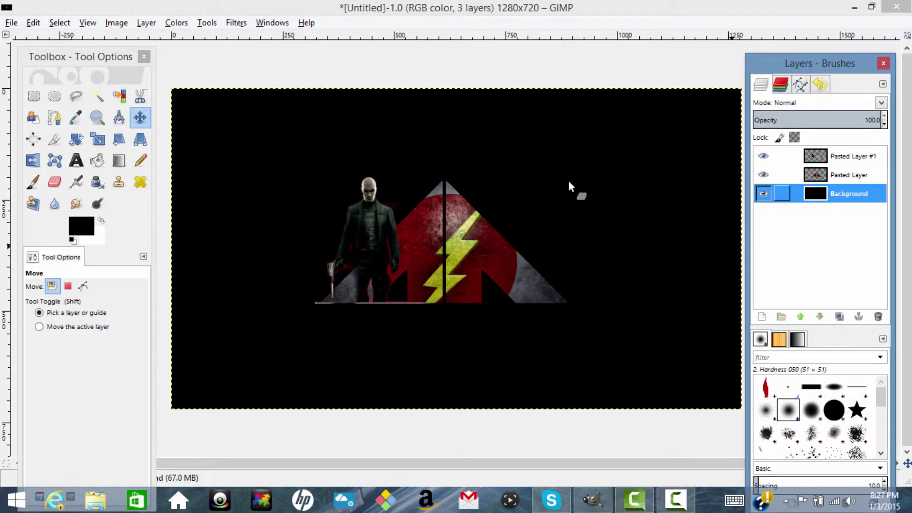
Erase the light line along the lower edge of Pasted Layer #1.
key("Home")
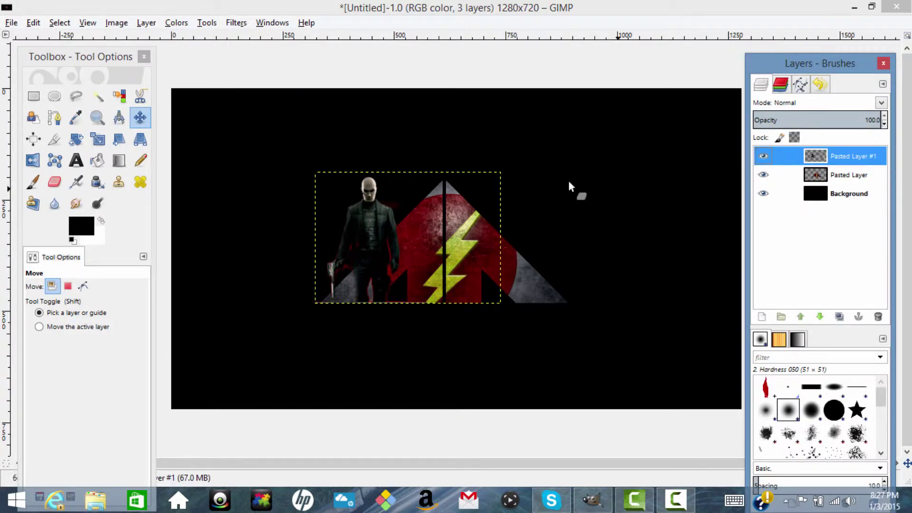
key("shift+e")
left_click_drag(493, 306, 405, 315)
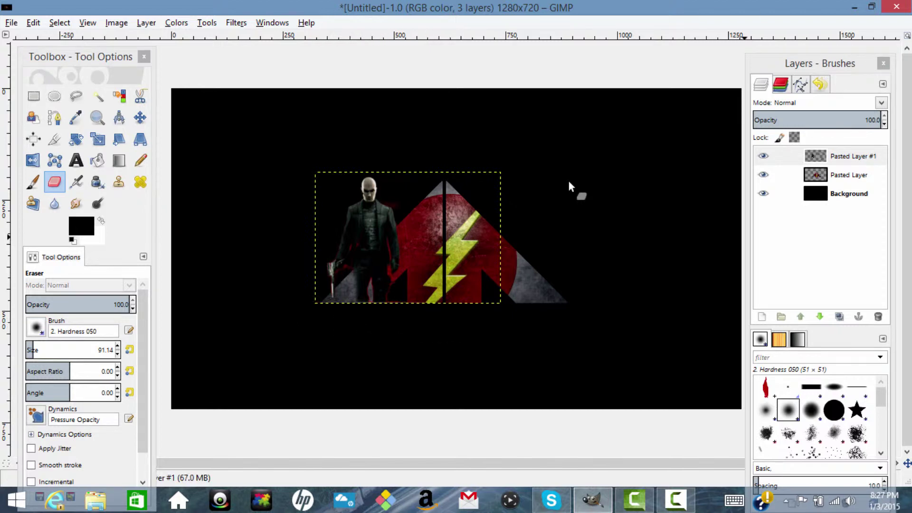
Nudge the Hitman figure slightly left and down over the arrow's left corner.
left_click(848, 193)
key("m")
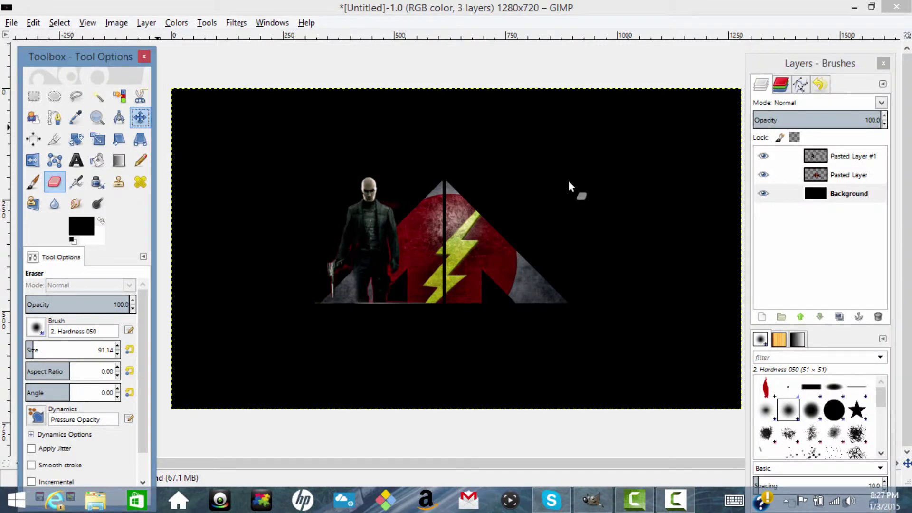
mouse_move(362, 243)
left_mouse_down()
mouse_move(402, 239)
mouse_move(355, 244)
left_mouse_up()
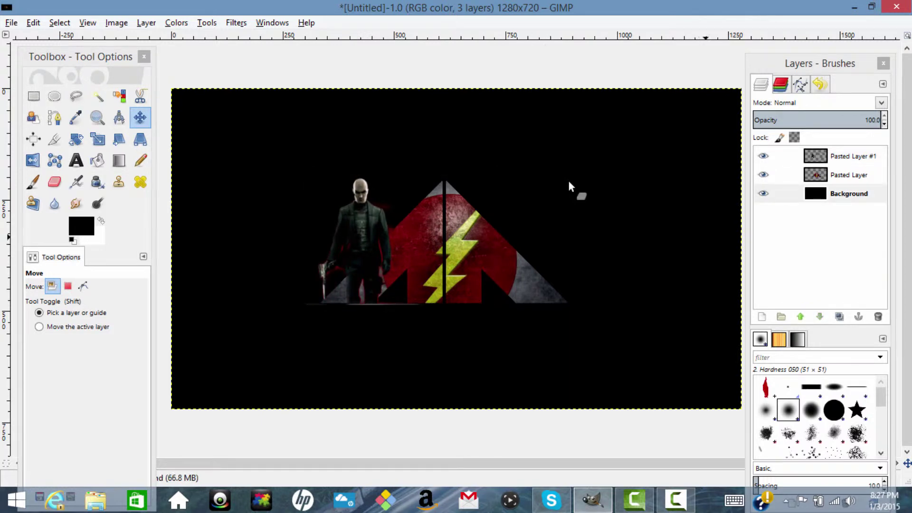
Erase the leftover edge line below the figure's feet on Pasted Layer #1, from the lightning bolt to the gun.
left_click(846, 156)
left_click(32, 182)
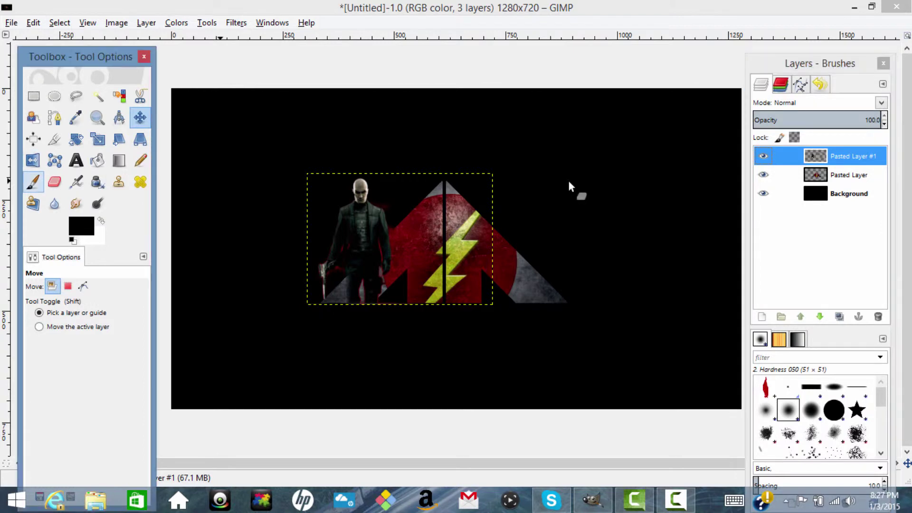
left_click(55, 182)
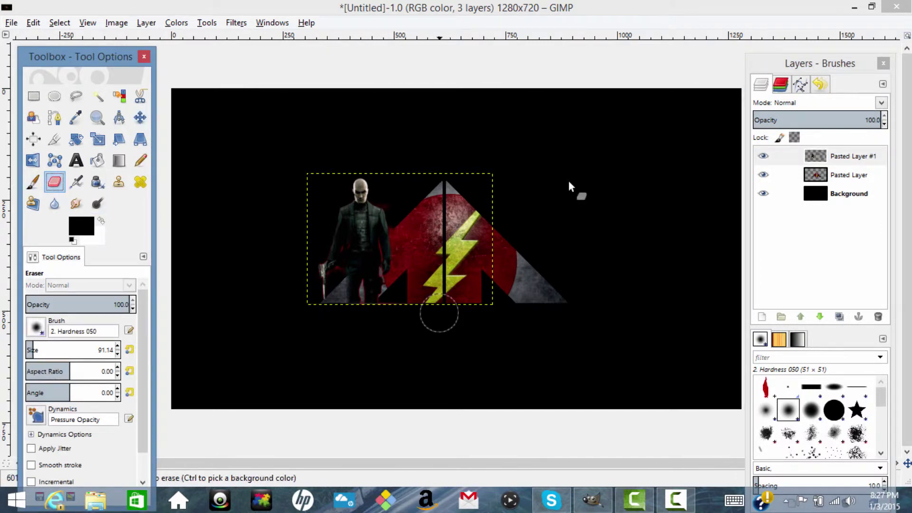
left_click(486, 311)
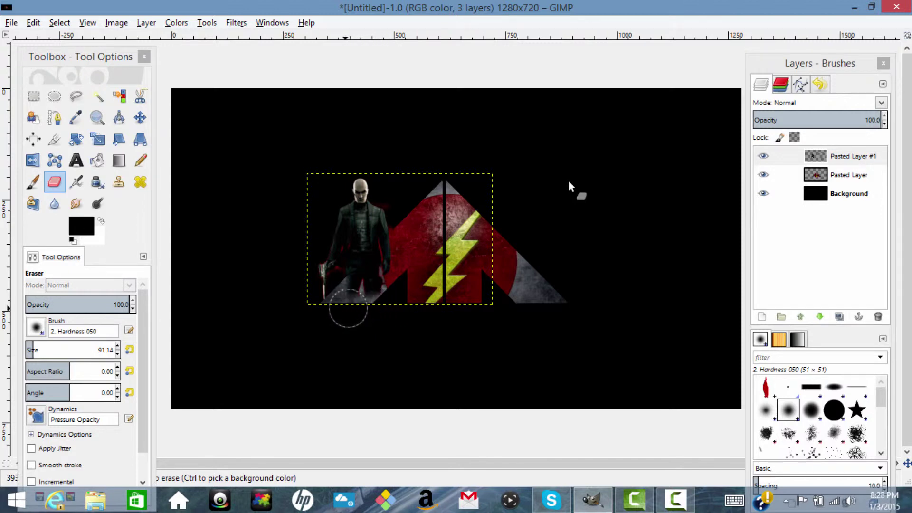
left_click_drag(319, 308, 303, 311)
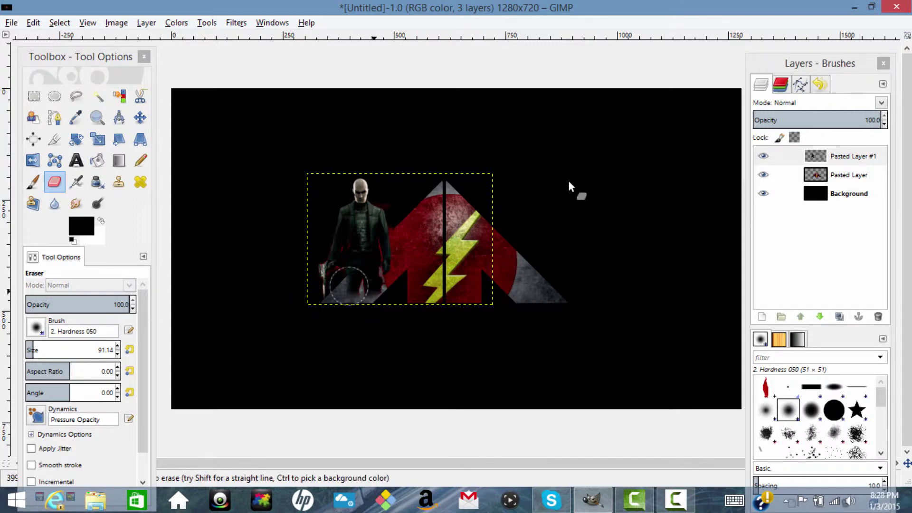
Lower the Hitman figure a little so its faded feet meet the arrow's baseline.
left_click(849, 194)
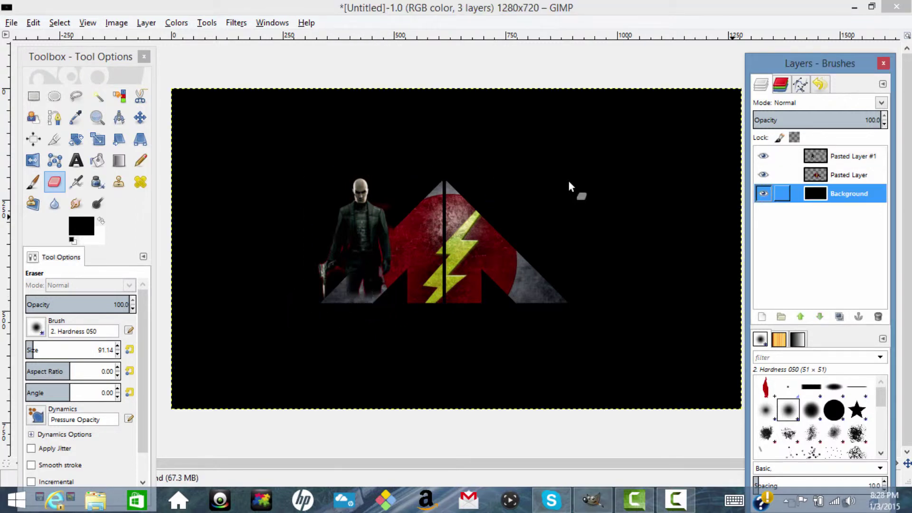
key("m")
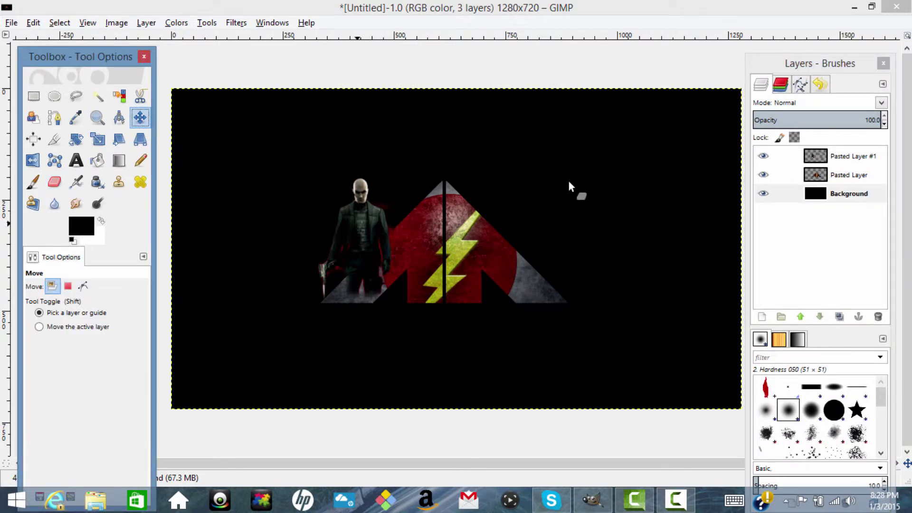
mouse_move(357, 223)
left_mouse_down()
mouse_move(395, 248)
mouse_move(353, 233)
left_mouse_up()
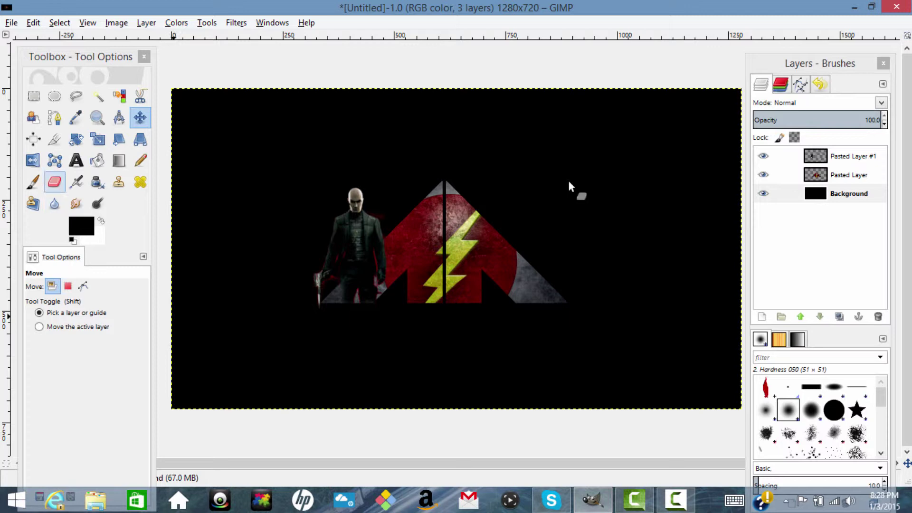
Try to erase the remnants below the figure's feet while the Background layer is active.
key("shift+e")
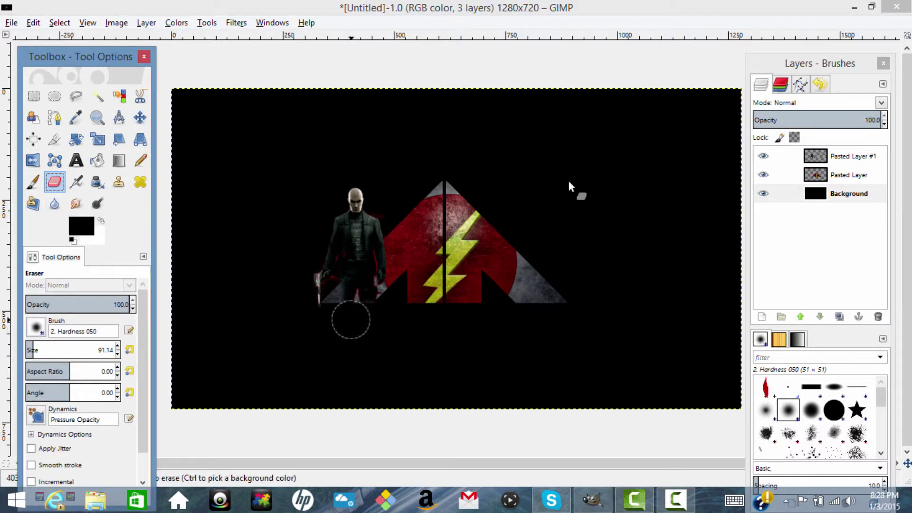
left_click(354, 318)
left_click_drag(354, 318, 352, 329)
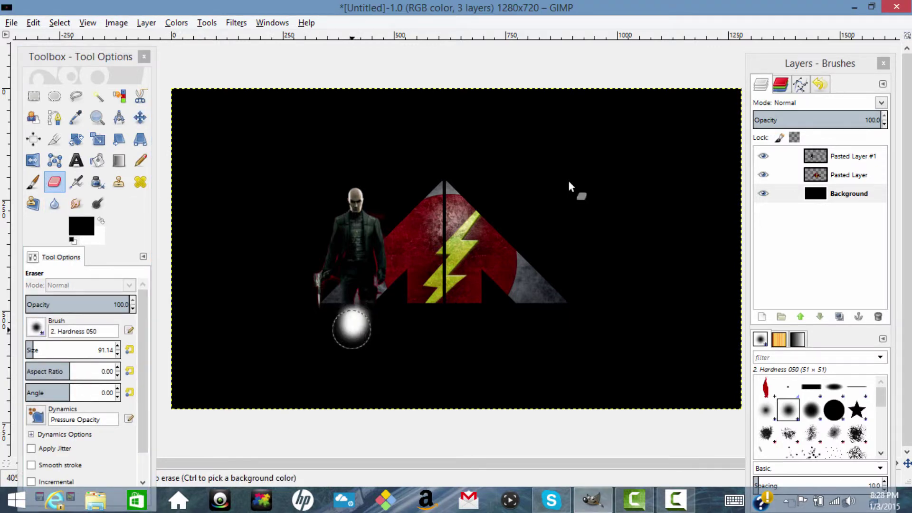
key("ctrl+z")
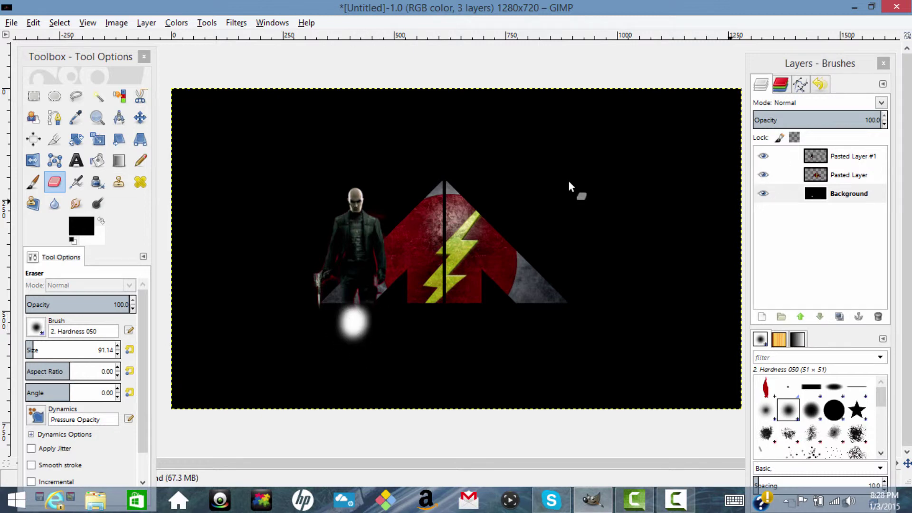
left_click_drag(355, 323, 259, 343)
Undo the eraser strokes made on the Background layer below the figure.
left_click(33, 23)
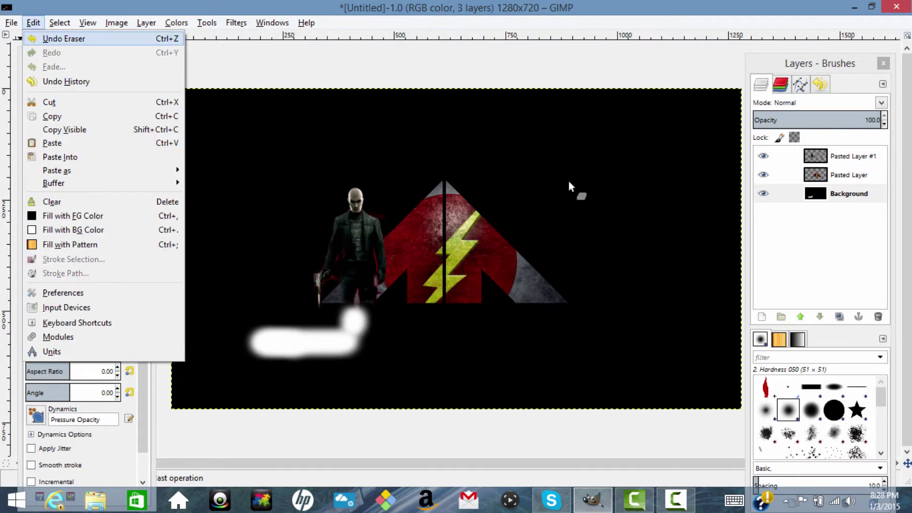
left_click(43, 38)
left_click(35, 23)
left_click(44, 39)
key("ctrl+z")
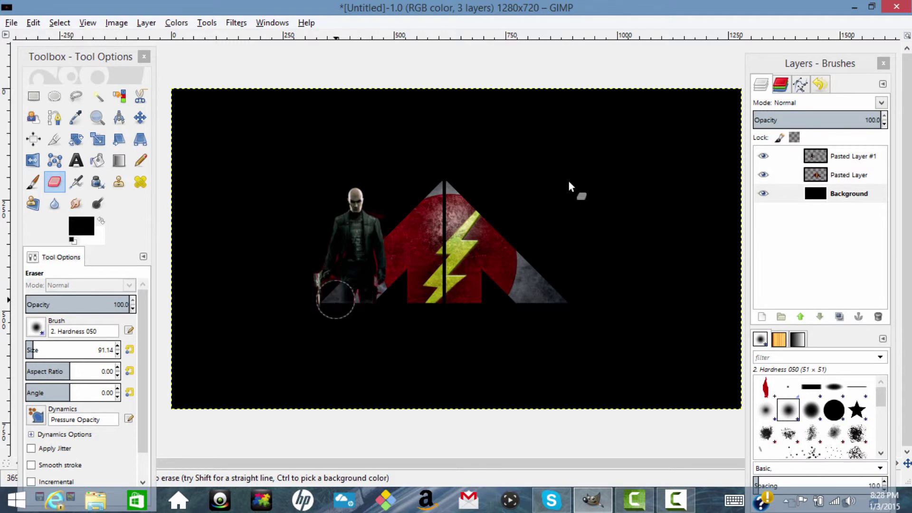
Try to erase the red remnant beside the figure's shoulder and undo the stroke.
left_click(386, 210)
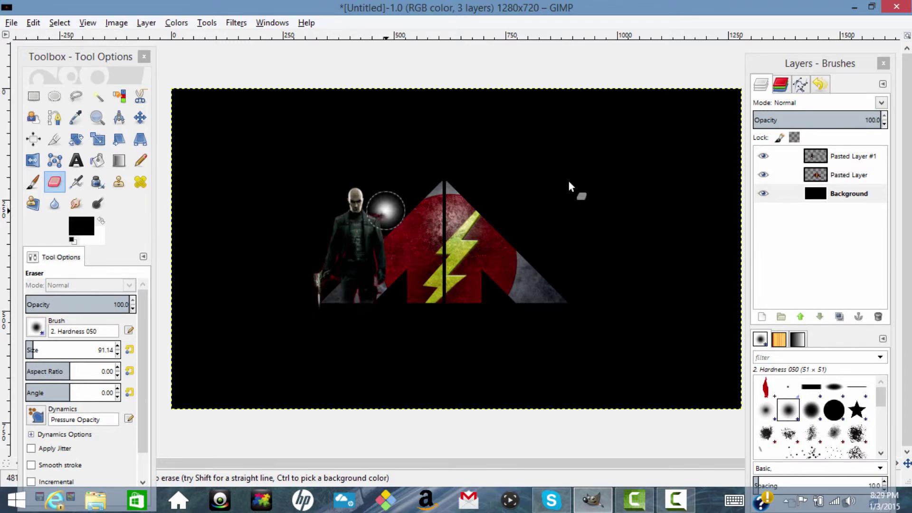
key("ctrl+z")
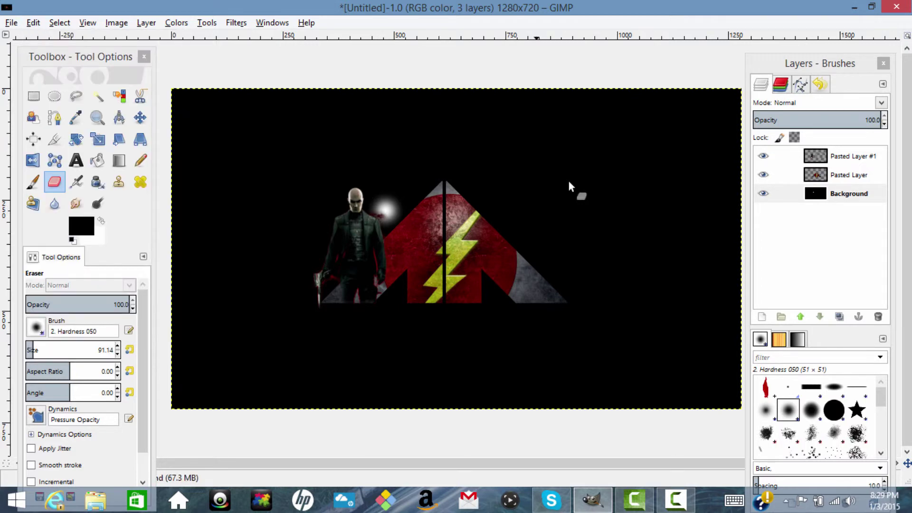